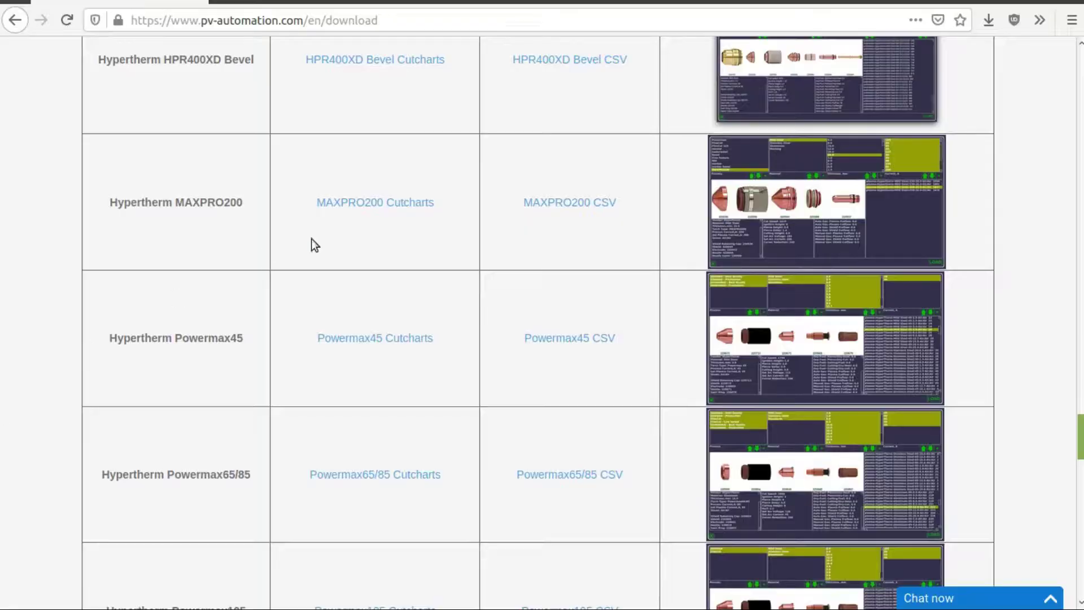
- Examine the Plasma Cutting Cutcharts table on the download page, down to the Hypertherm Powermax45 row
{"action": "scroll", "coordinate": [406, 75], "scroll_direction": "up", "scroll_amount": 10}
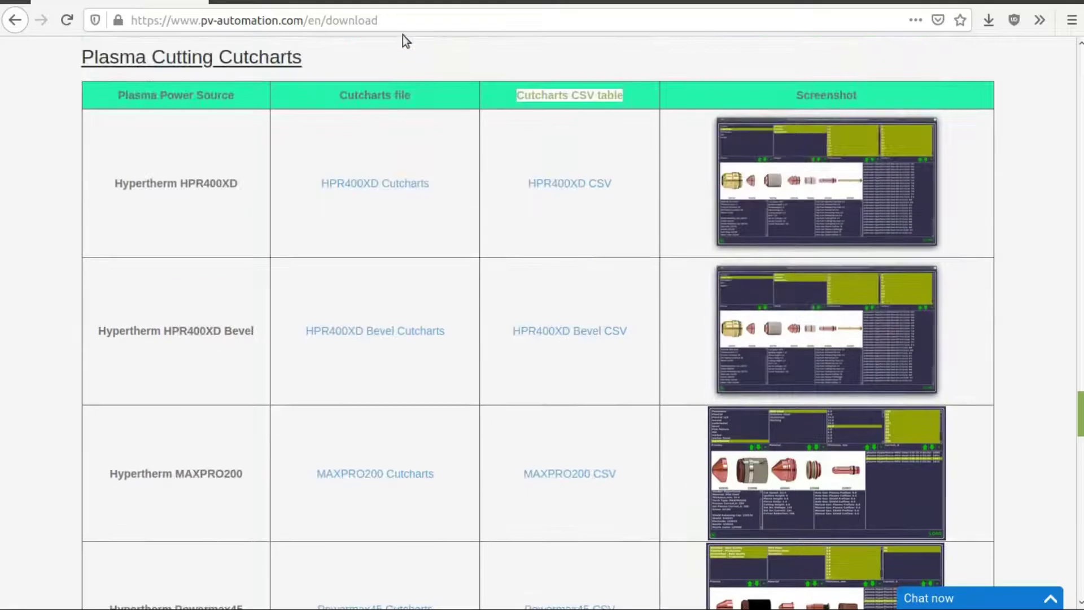
{"action": "left_click", "coordinate": [133, 21]}
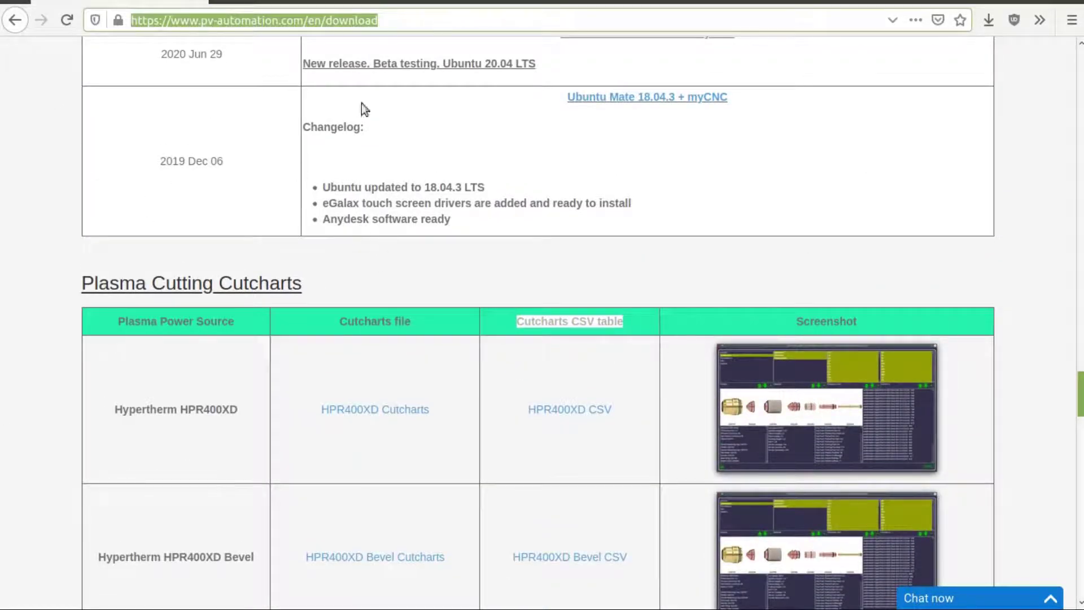
{"action": "left_click", "coordinate": [50, 219]}
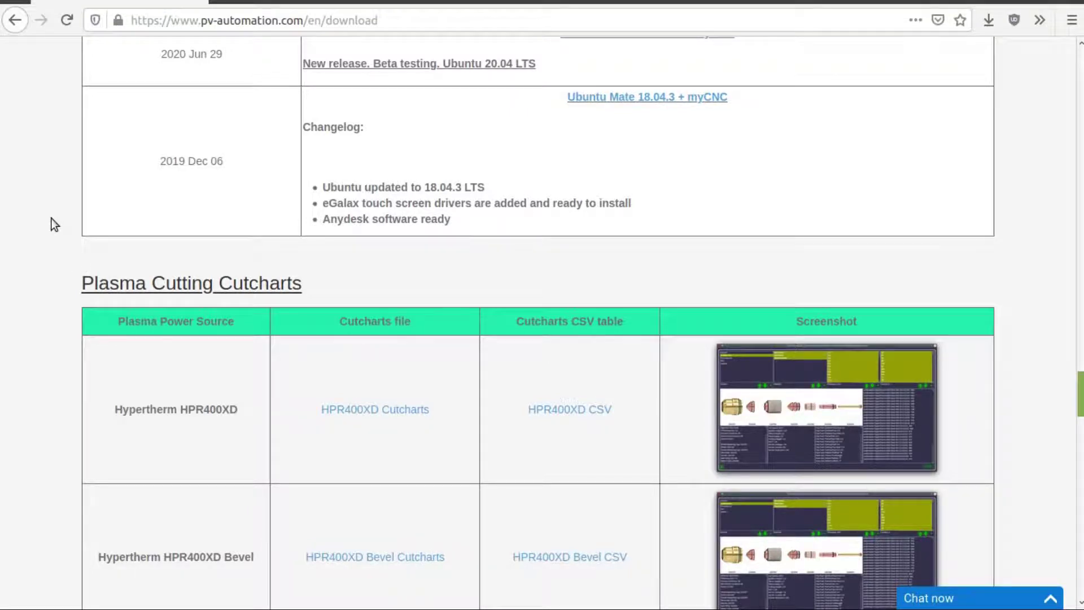
{"action": "scroll", "coordinate": [51, 217], "scroll_direction": "down", "scroll_amount": 8}
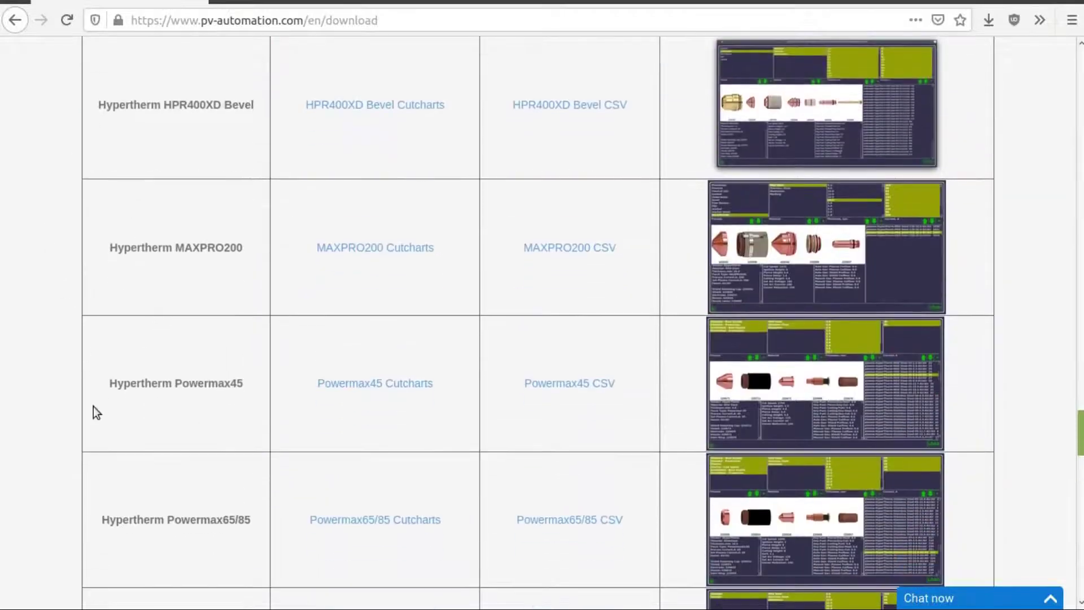
{"action": "left_click_drag", "start_coordinate": [109, 387], "coordinate": [268, 381]}
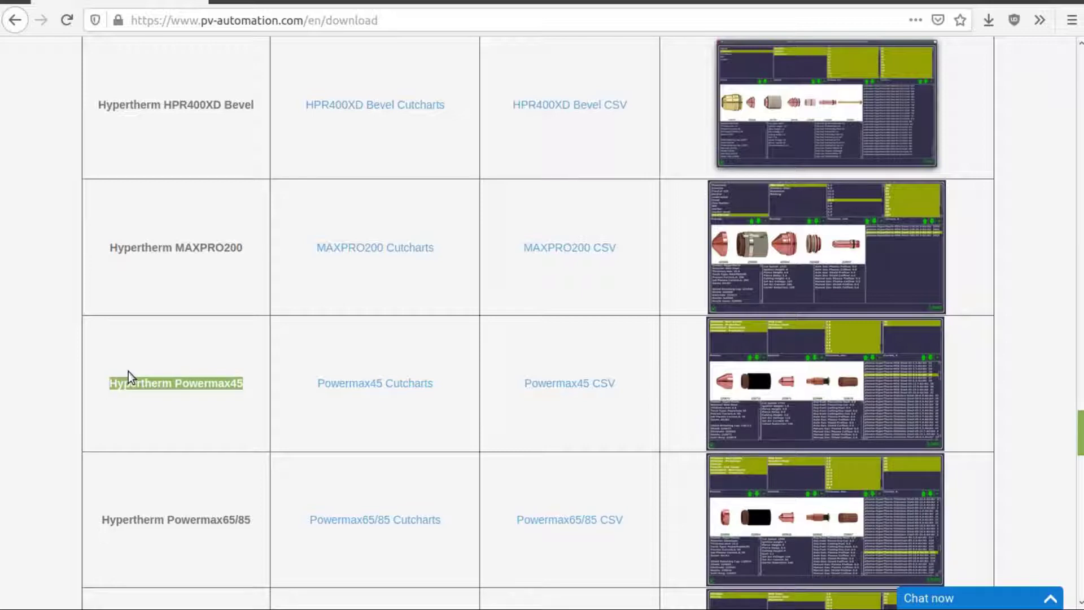
{"action": "scroll", "coordinate": [107, 359], "scroll_direction": "up", "scroll_amount": 5}
{"action": "left_click", "coordinate": [14, 148], "text": "shift"}
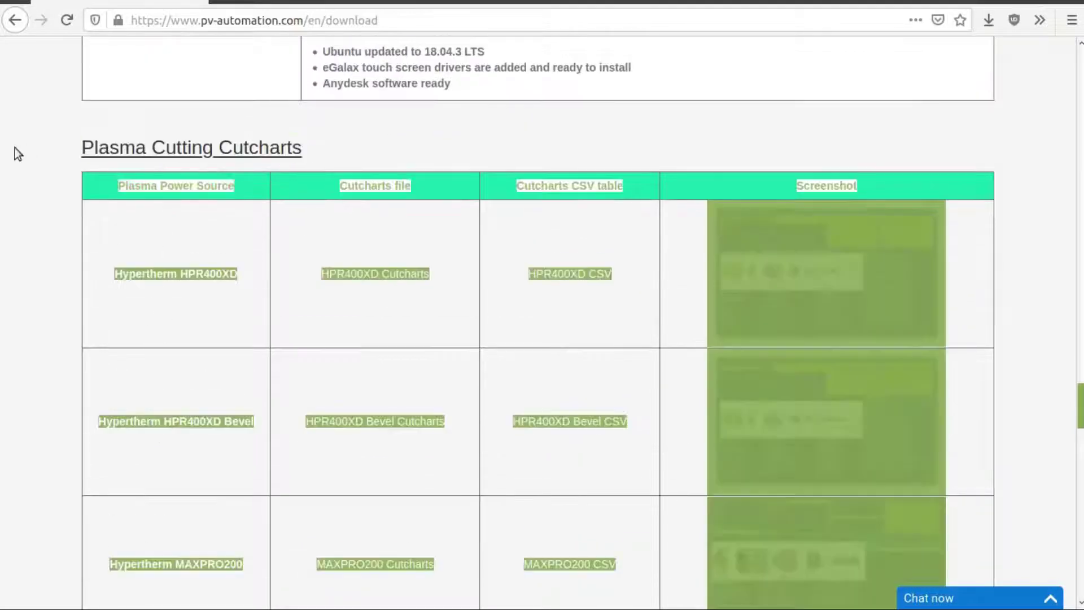
{"action": "left_click_drag", "start_coordinate": [14, 147], "coordinate": [74, 149]}
{"action": "scroll", "coordinate": [47, 434], "scroll_direction": "down", "scroll_amount": 5}
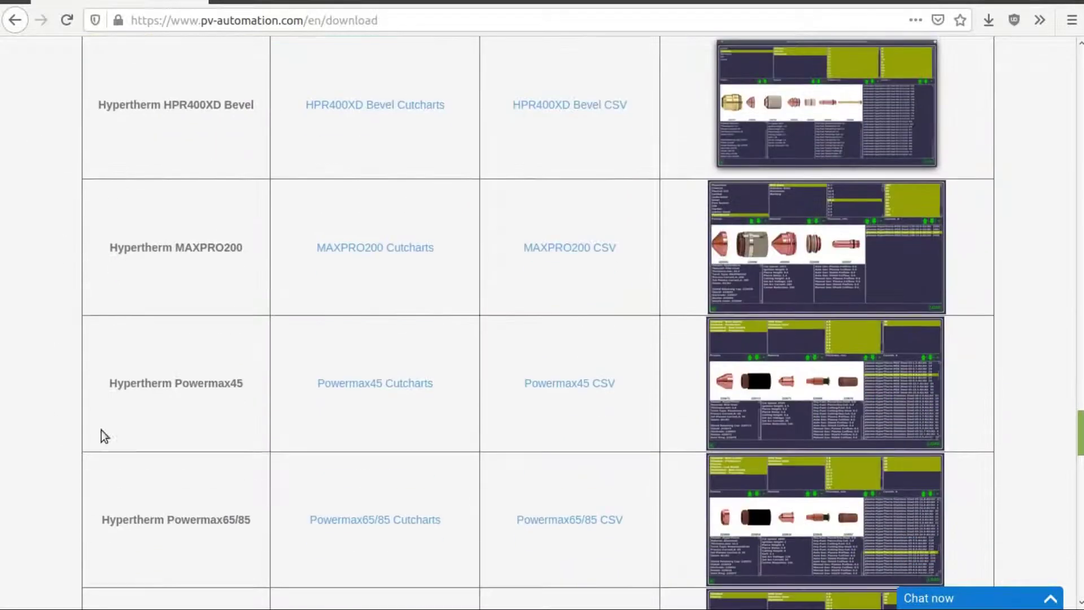
- Open the Powermax45 Cutcharts file download and dismiss it without saving
{"action": "left_click", "coordinate": [344, 384]}
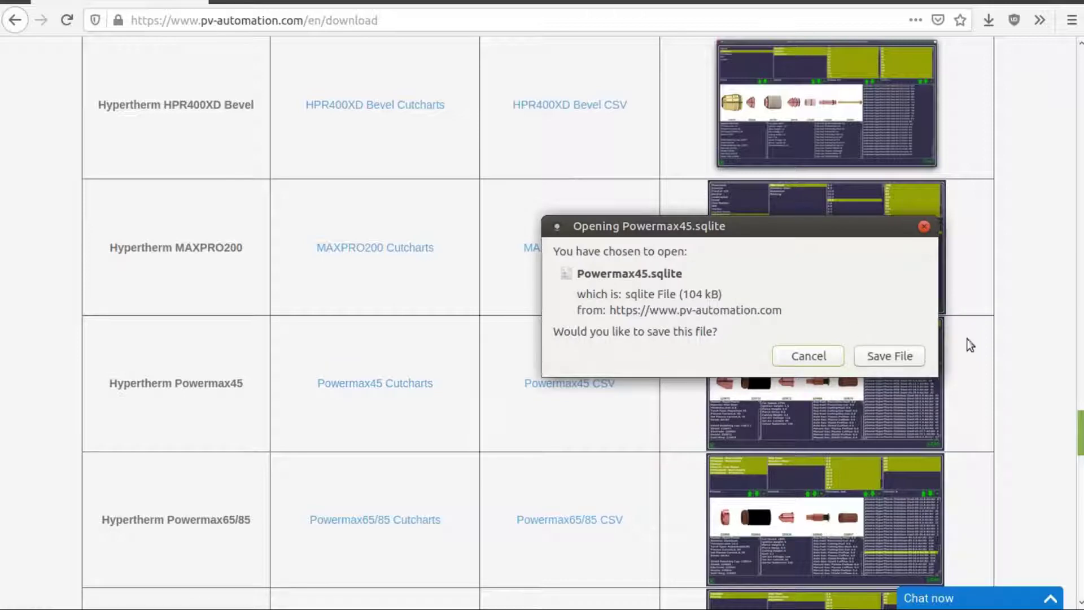
{"action": "left_click", "coordinate": [924, 227]}
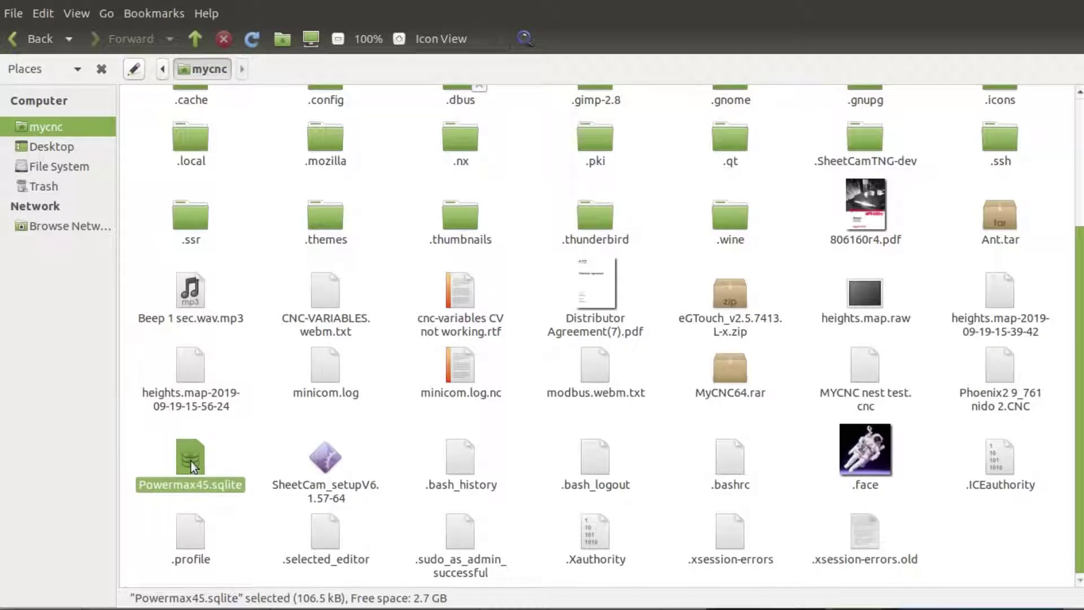
- Copy Powermax45.sqlite from the mycnc home folder in the file manager and check for it in the opt/myCNC/Cutcharts folder
{"action": "key", "text": "ctrl+c"}
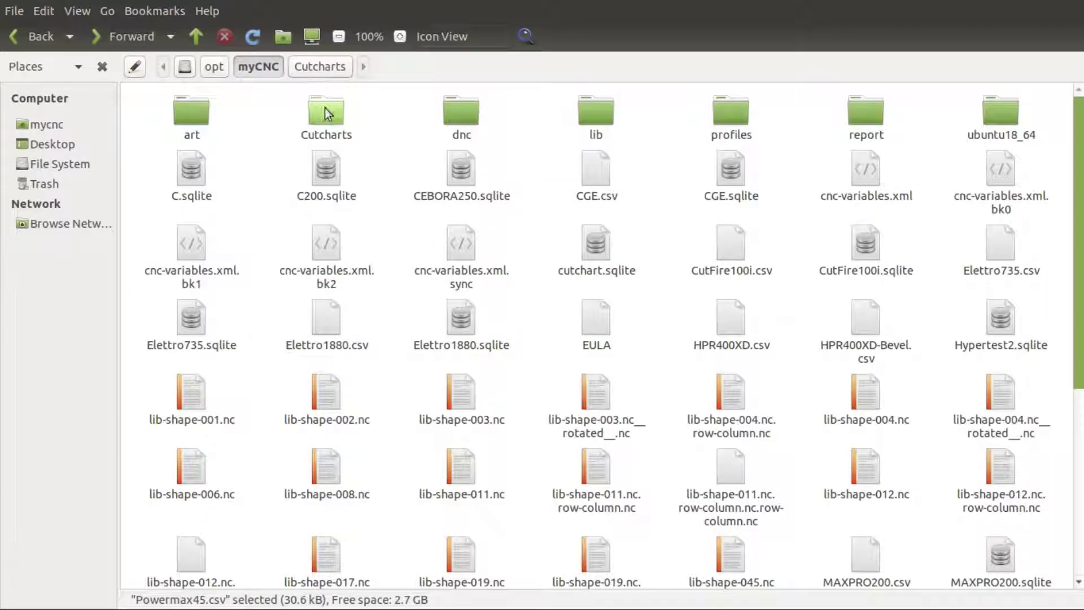
{"action": "double_click", "coordinate": [322, 112]}
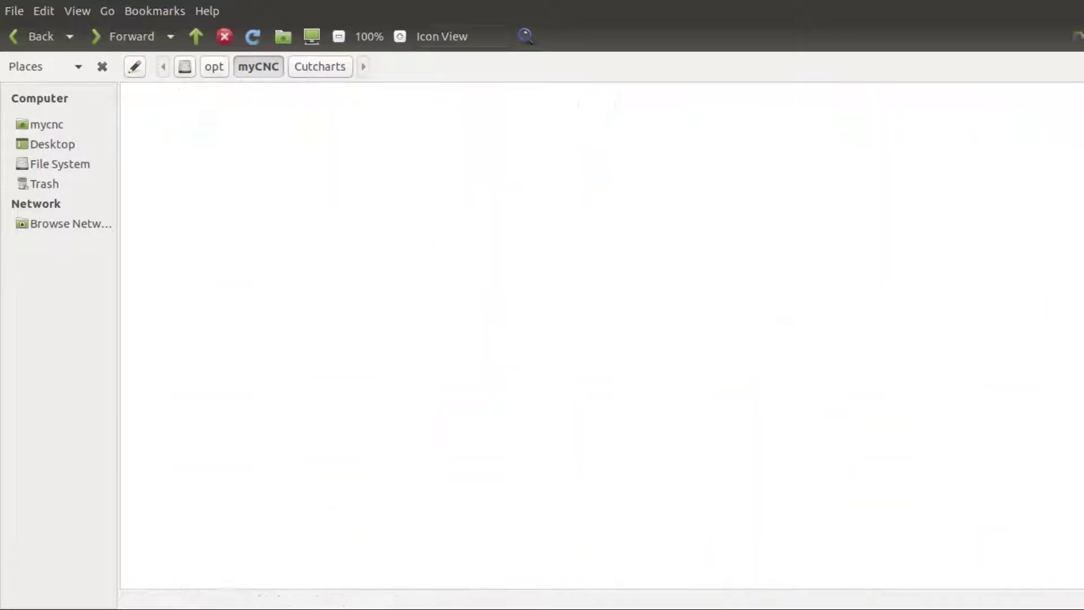
{"action": "left_click", "coordinate": [748, 273]}
{"action": "left_click", "coordinate": [742, 112]}
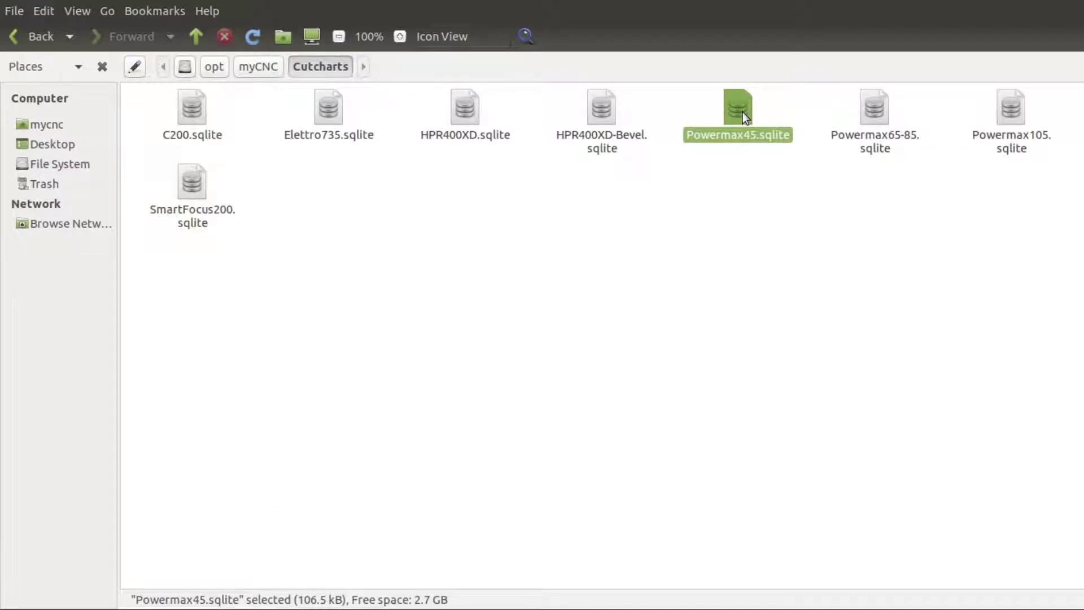
{"action": "left_click", "coordinate": [701, 336]}
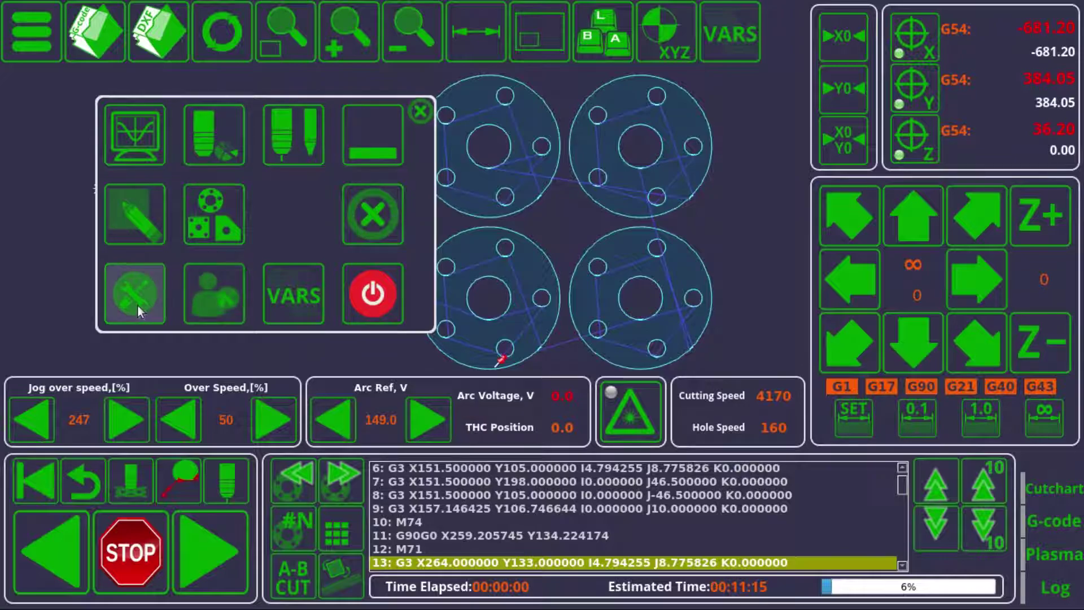
- Switch to myCNC, check the cutcharts database filename in the Cutcharts technology settings, and return to the main screen
{"action": "left_click", "coordinate": [139, 306]}
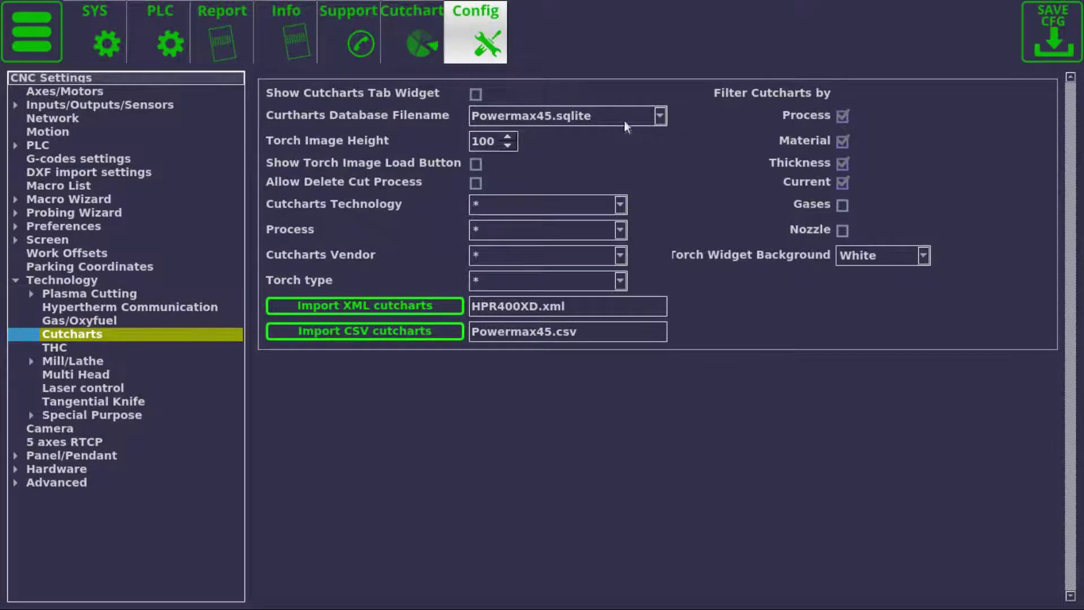
{"action": "left_click_drag", "start_coordinate": [551, 117], "coordinate": [448, 116]}
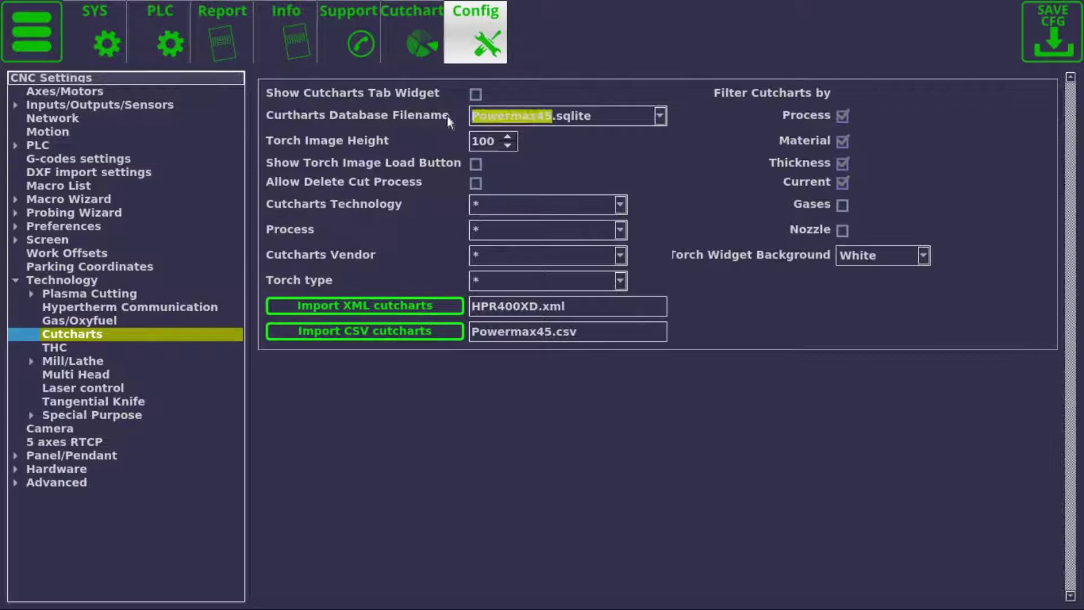
{"action": "left_click", "coordinate": [51, 31]}
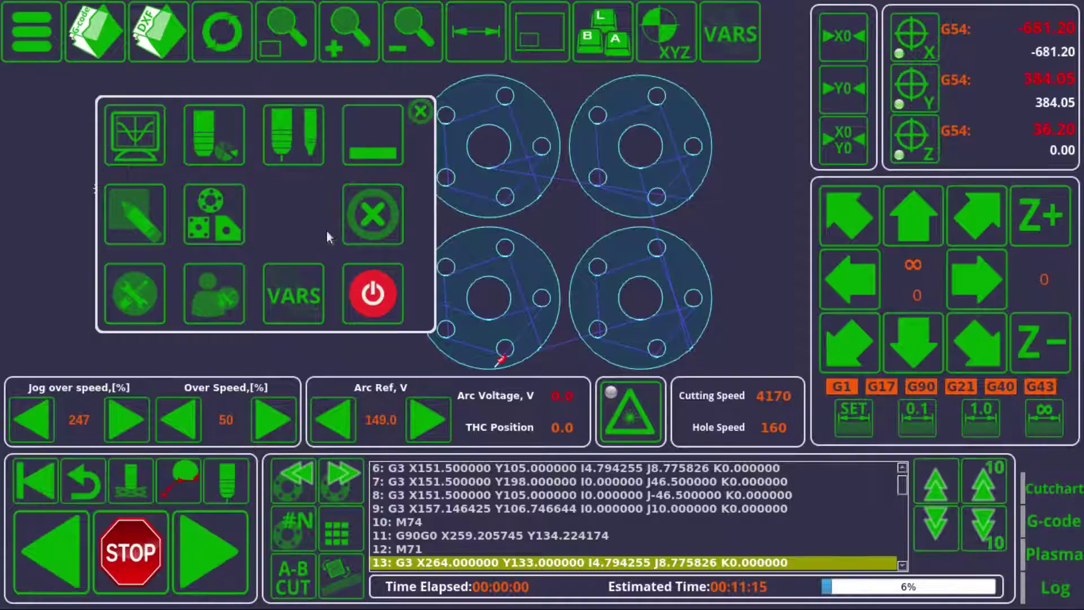
- Open the cutchart browser and filter the entries to Aluminum, 2.7 mm thickness and the Shielded – Production process
{"action": "left_click", "coordinate": [195, 134]}
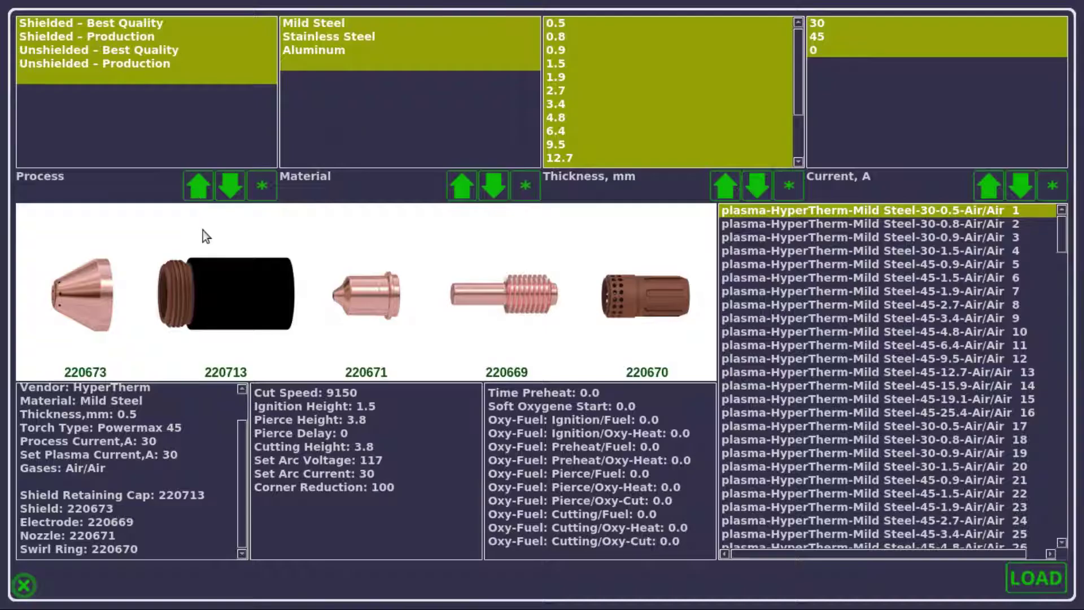
{"action": "left_click", "coordinate": [746, 263]}
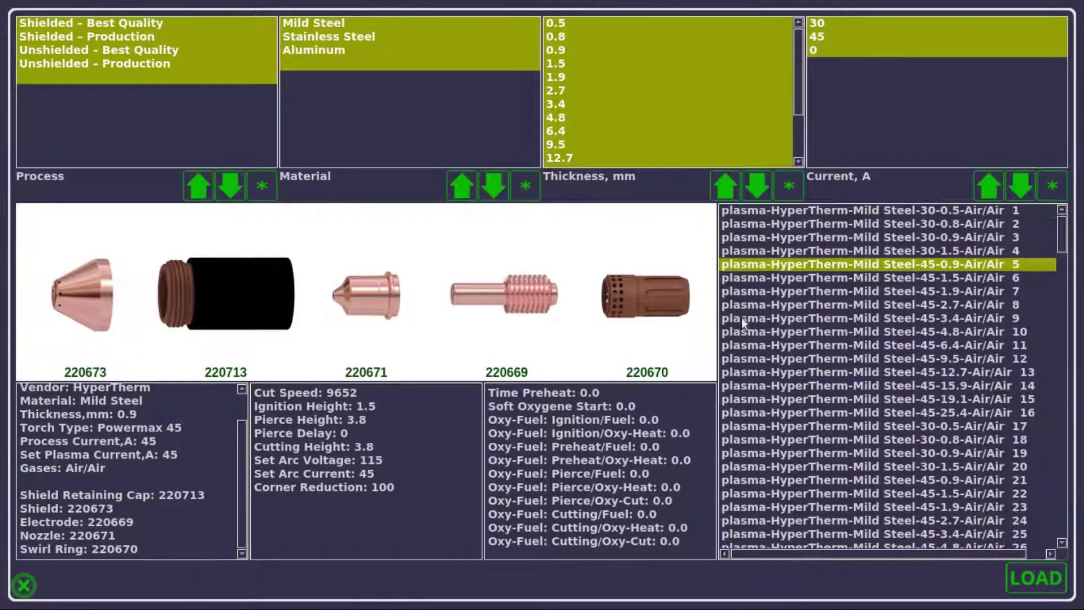
{"action": "scroll", "coordinate": [741, 317], "scroll_direction": "down", "scroll_amount": 1}
{"action": "left_click", "coordinate": [330, 48]}
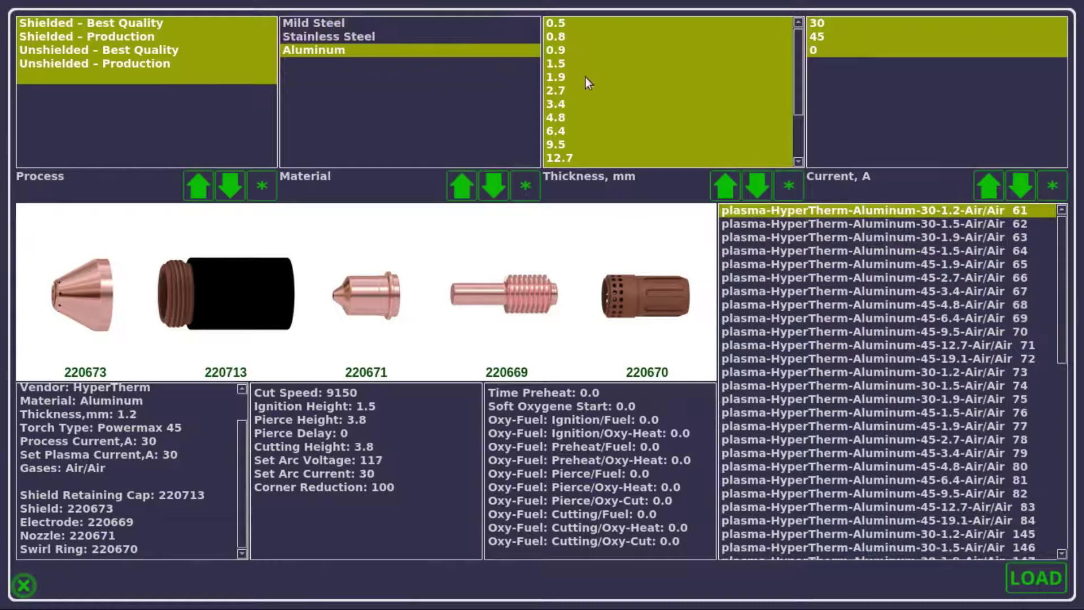
{"action": "left_click", "coordinate": [559, 93]}
{"action": "left_click", "coordinate": [83, 37]}
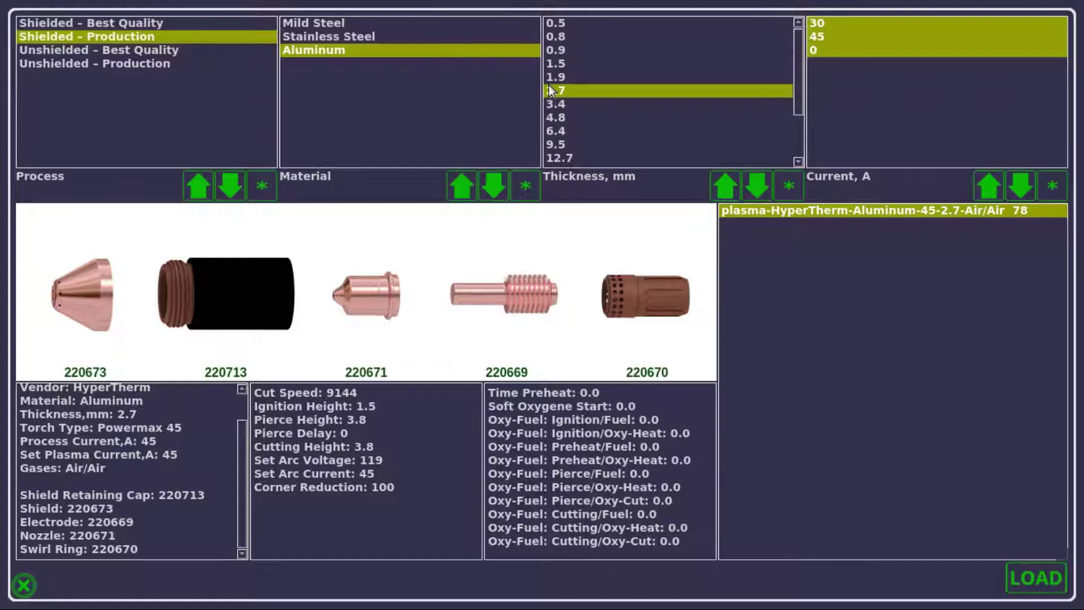
- Change the thickness filter to 1.5 mm and compare the 45 A and 30 A aluminum entries
{"action": "left_click", "coordinate": [560, 54]}
{"action": "left_click", "coordinate": [561, 66]}
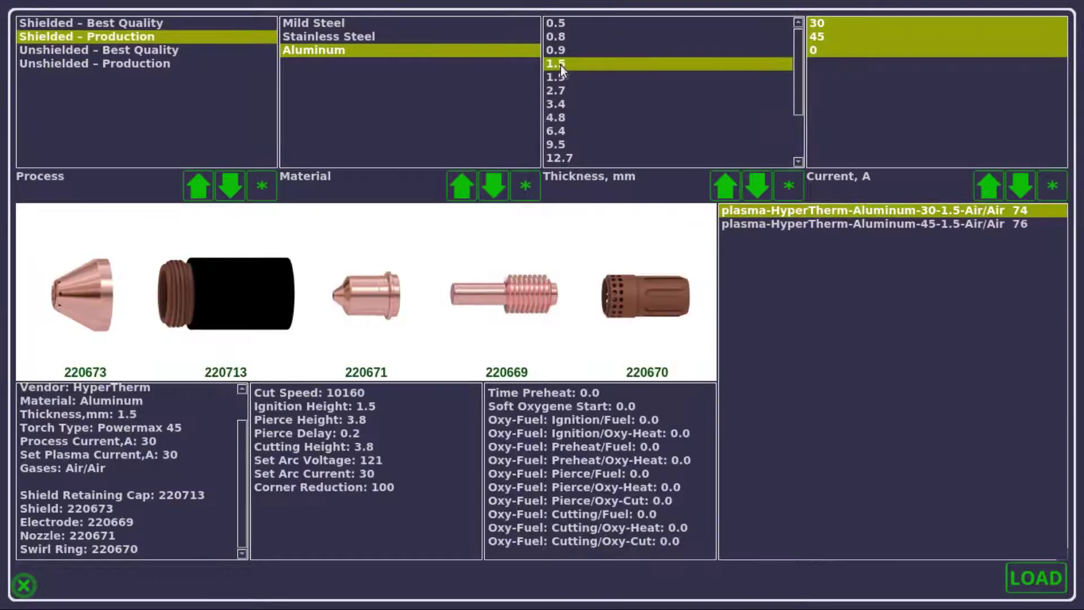
{"action": "left_click", "coordinate": [802, 226]}
{"action": "left_click", "coordinate": [795, 210]}
- Filter the cutcharts to Stainless Steel with Unshielded – Best Quality and view the 30 A, 1.5 mm entry number 186
{"action": "left_click", "coordinate": [338, 24]}
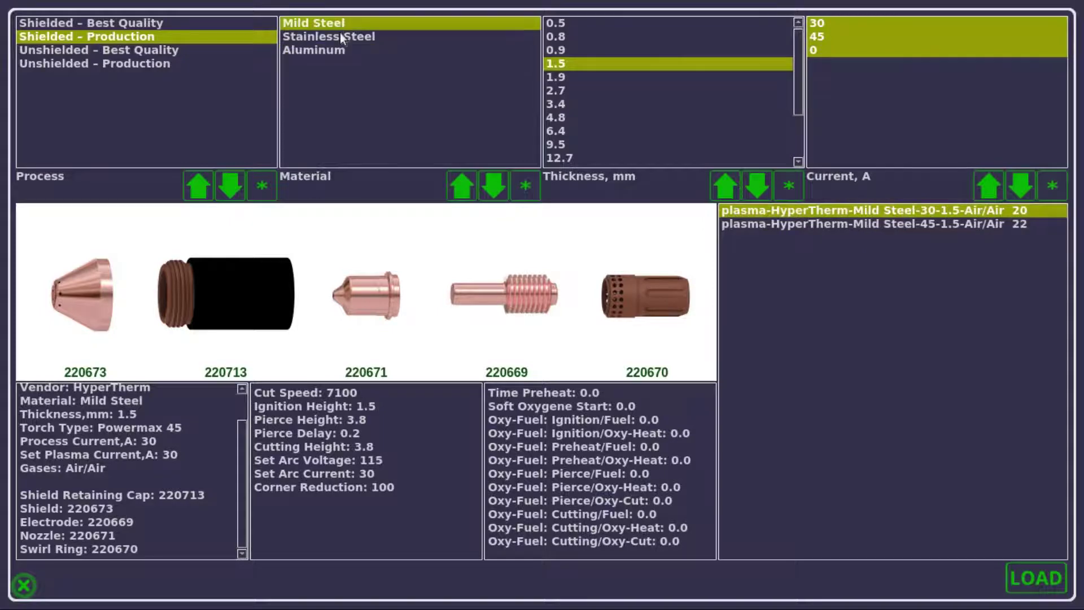
{"action": "left_click", "coordinate": [342, 37]}
{"action": "left_click", "coordinate": [156, 52]}
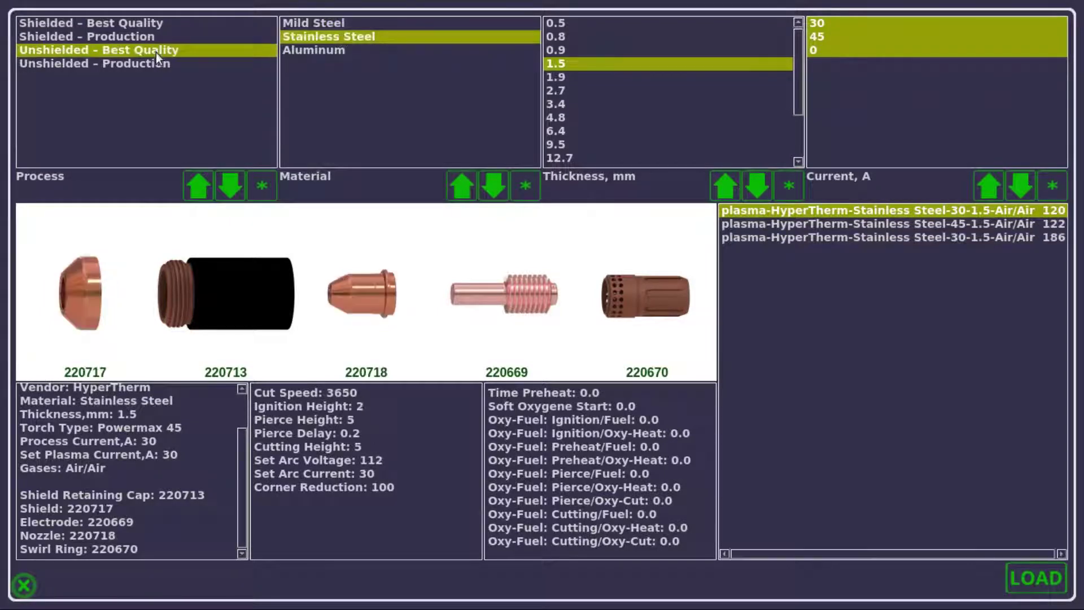
{"action": "left_click", "coordinate": [816, 238]}
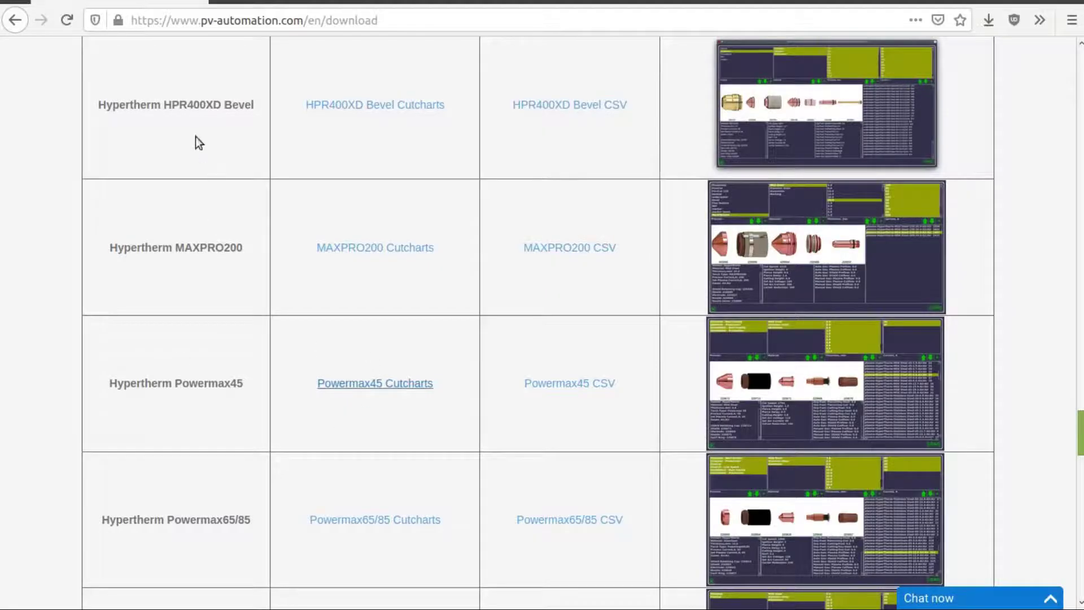
- Switch to the browser and review the power sources listed in the Plasma Cutting Cutcharts table
{"action": "scroll", "coordinate": [197, 158], "scroll_direction": "up", "scroll_amount": 4}
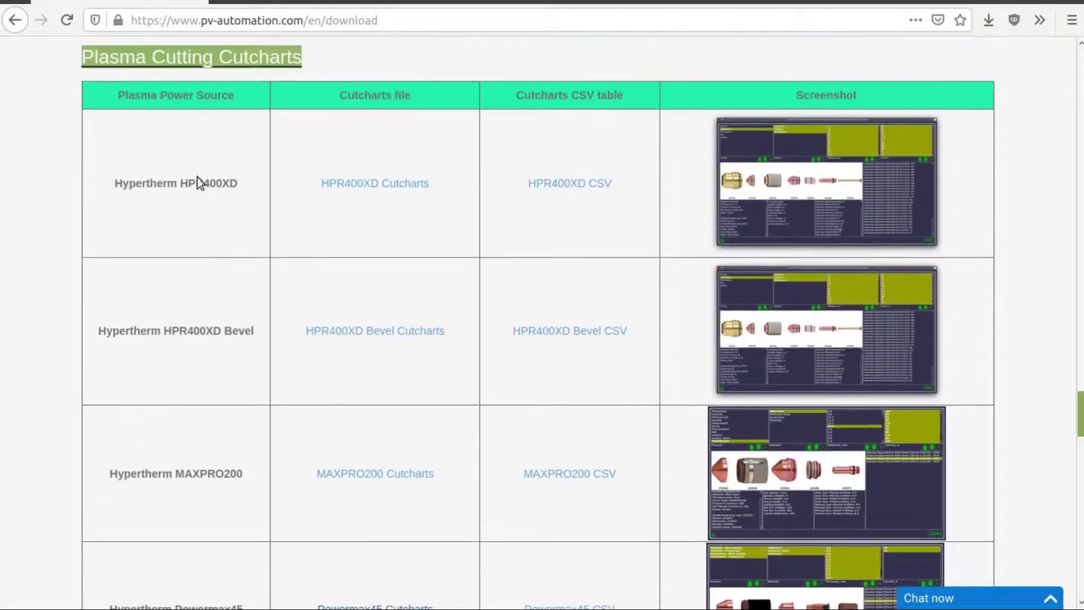
{"action": "left_click", "coordinate": [345, 53]}
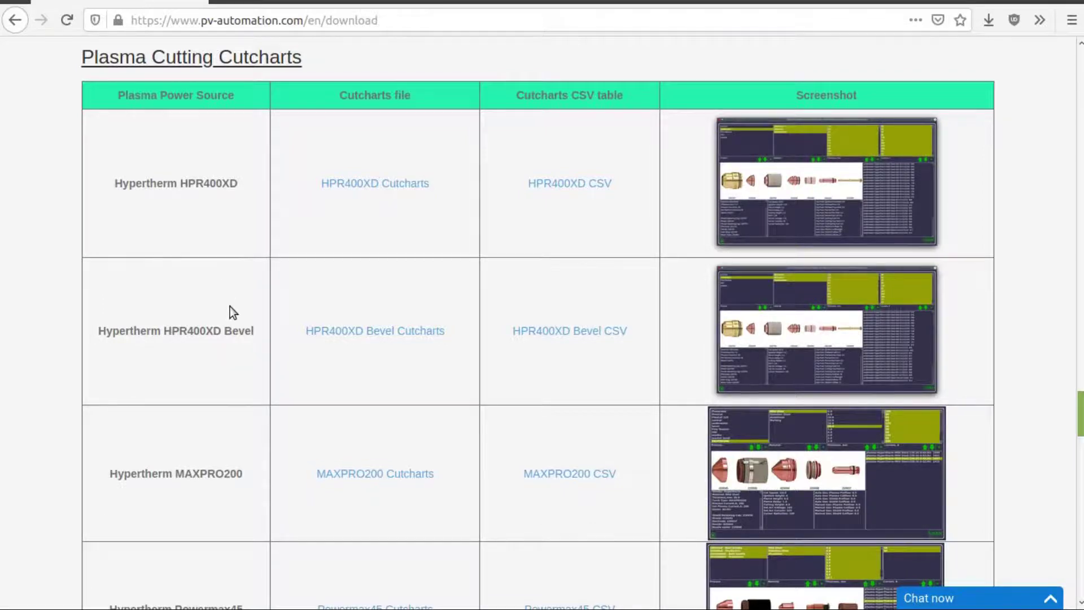
{"action": "scroll", "coordinate": [229, 309], "scroll_direction": "down", "scroll_amount": 4}
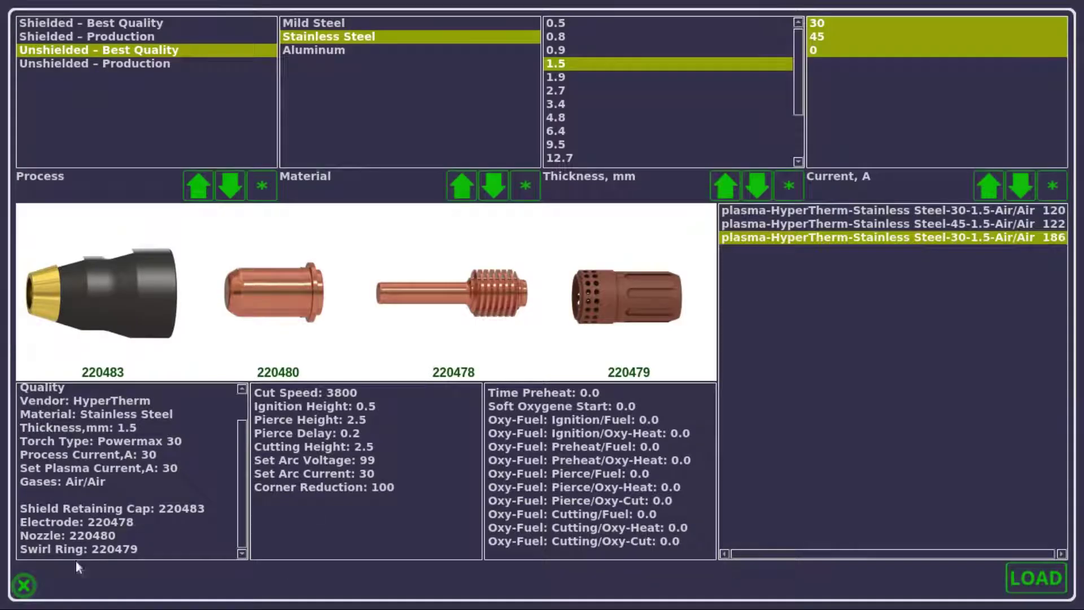
- Return to myCNC, close the cutchart browser and check the CSV import filename in the Cutcharts settings
{"action": "left_click", "coordinate": [28, 580]}
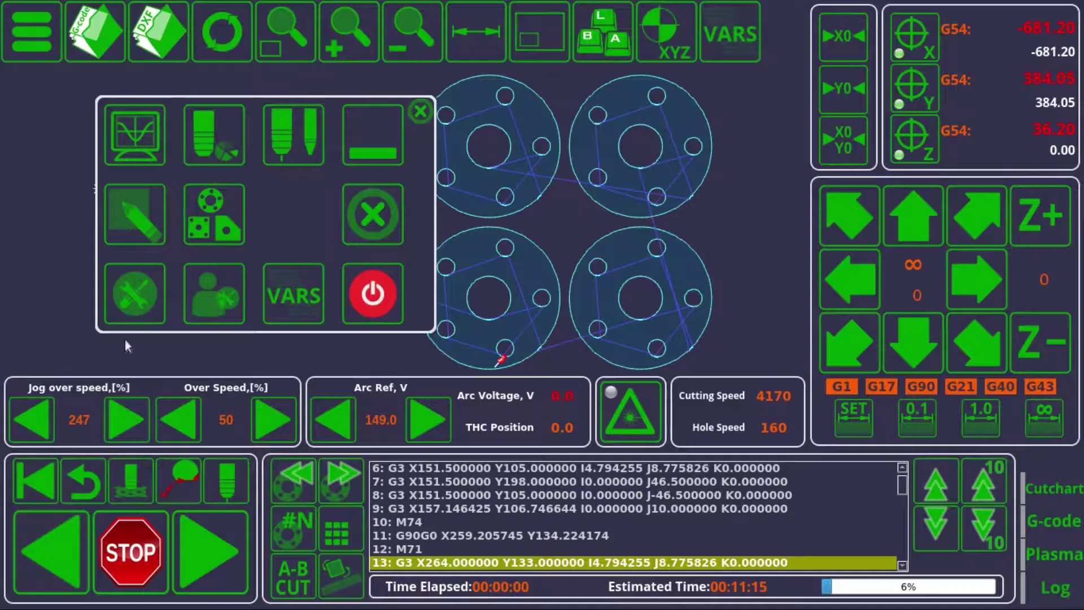
{"action": "left_click", "coordinate": [135, 292]}
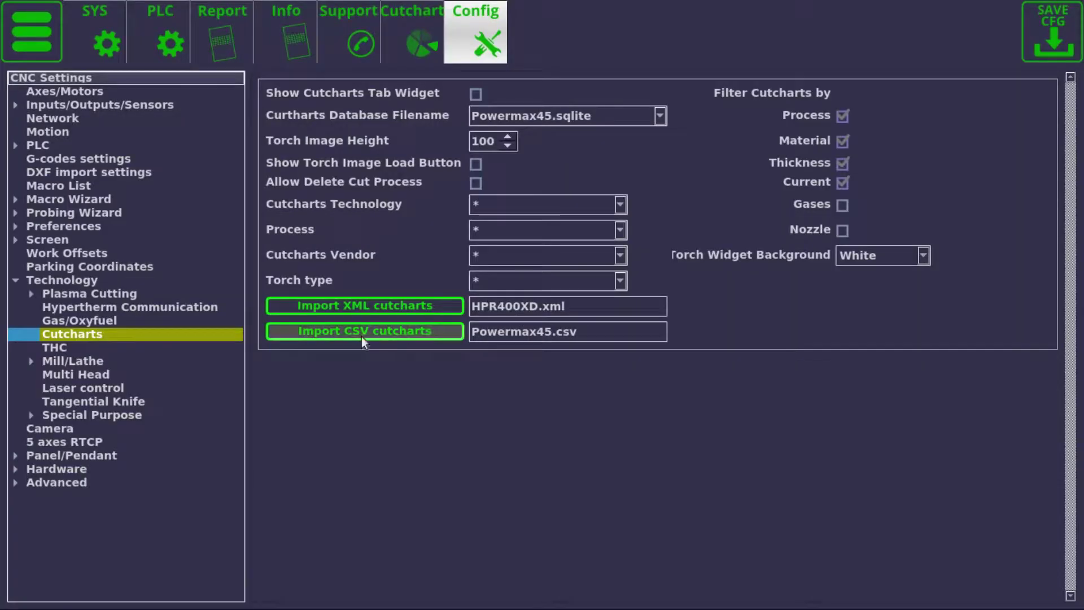
{"action": "left_click_drag", "start_coordinate": [590, 338], "coordinate": [442, 338]}
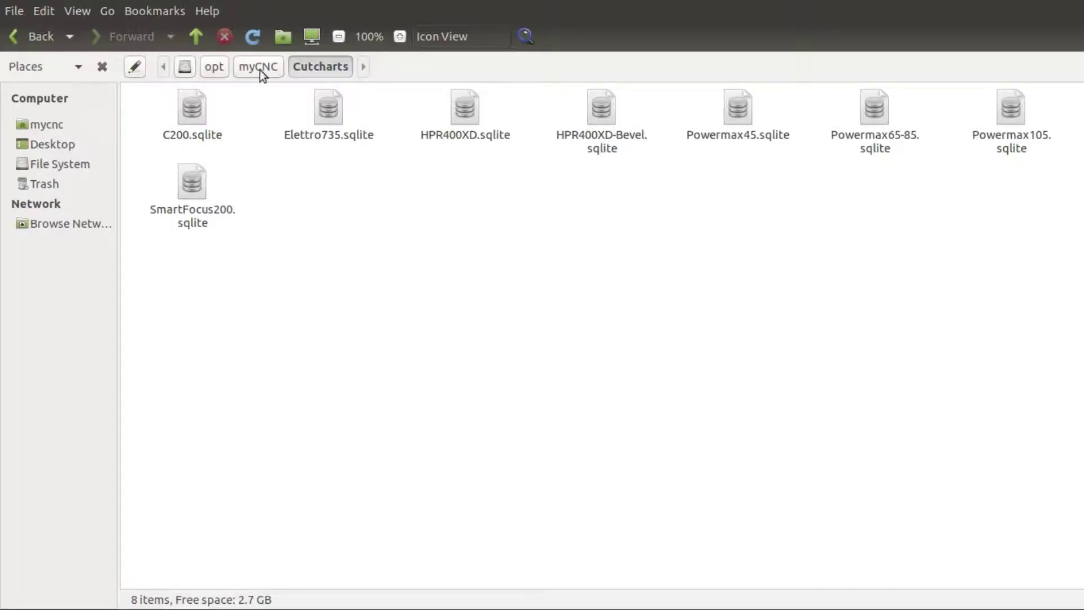
- Locate Powermax45.csv in the opt/myCNC folder with the file manager, and return to the CSV import filename in the myCNC settings
{"action": "left_click", "coordinate": [249, 67]}
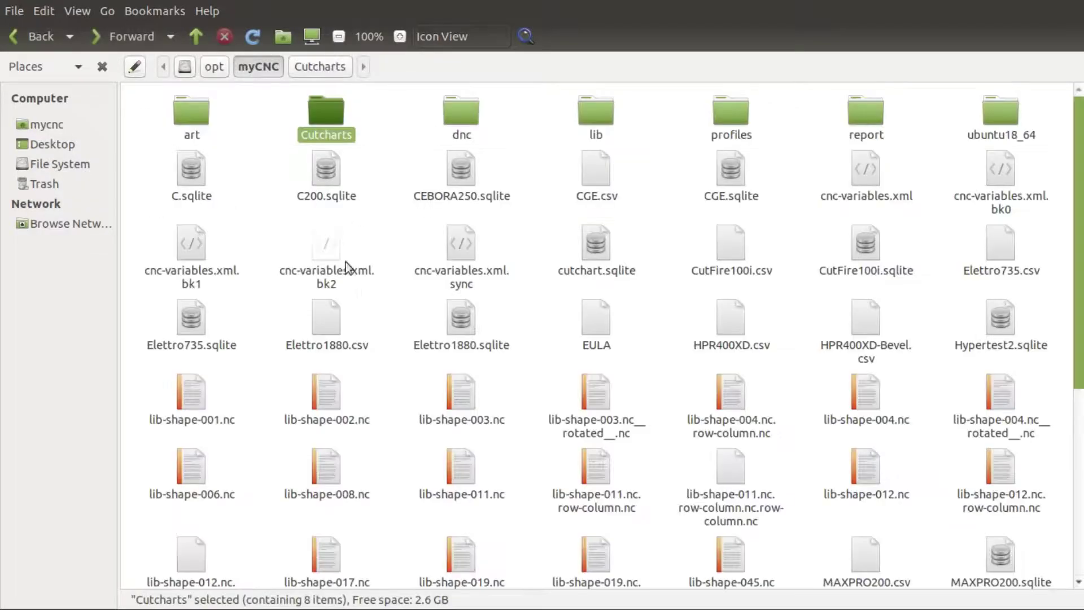
{"action": "scroll", "coordinate": [388, 324], "scroll_direction": "down", "scroll_amount": 4}
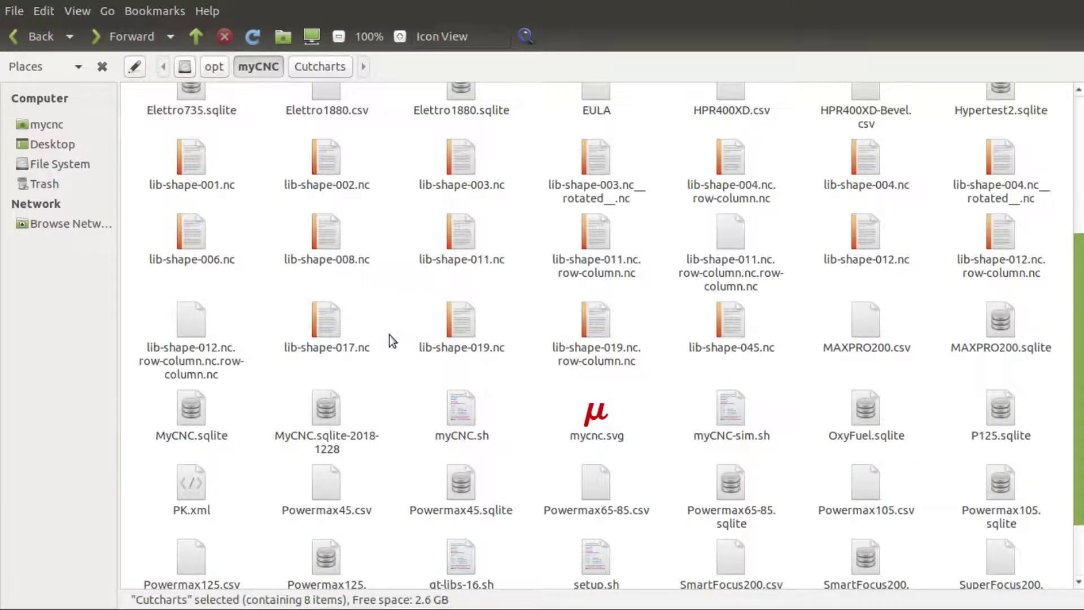
{"action": "left_click", "coordinate": [333, 484]}
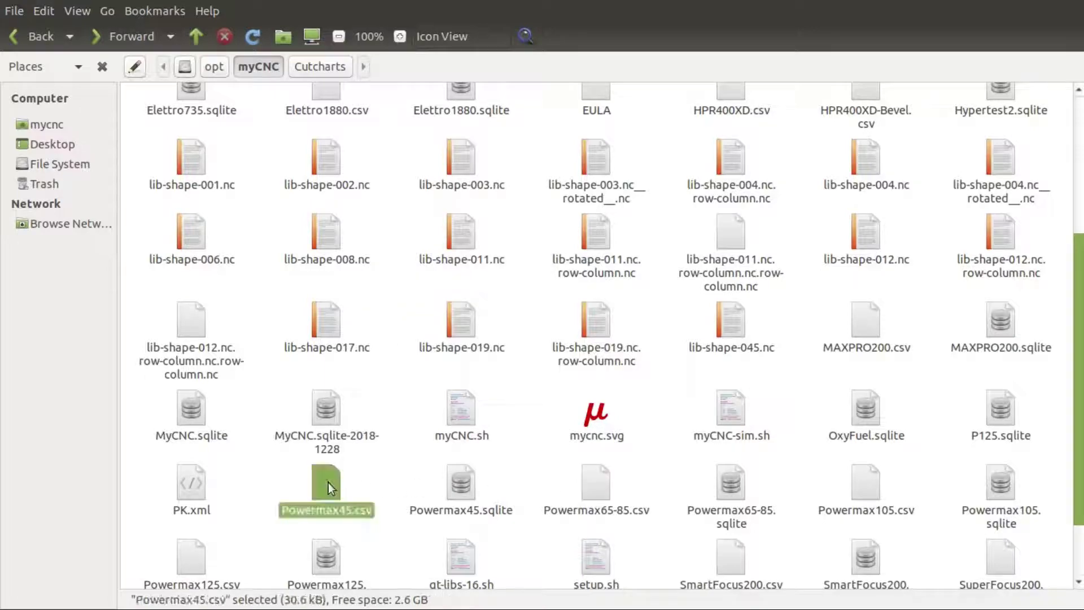
{"action": "key", "text": "alt+Tab"}
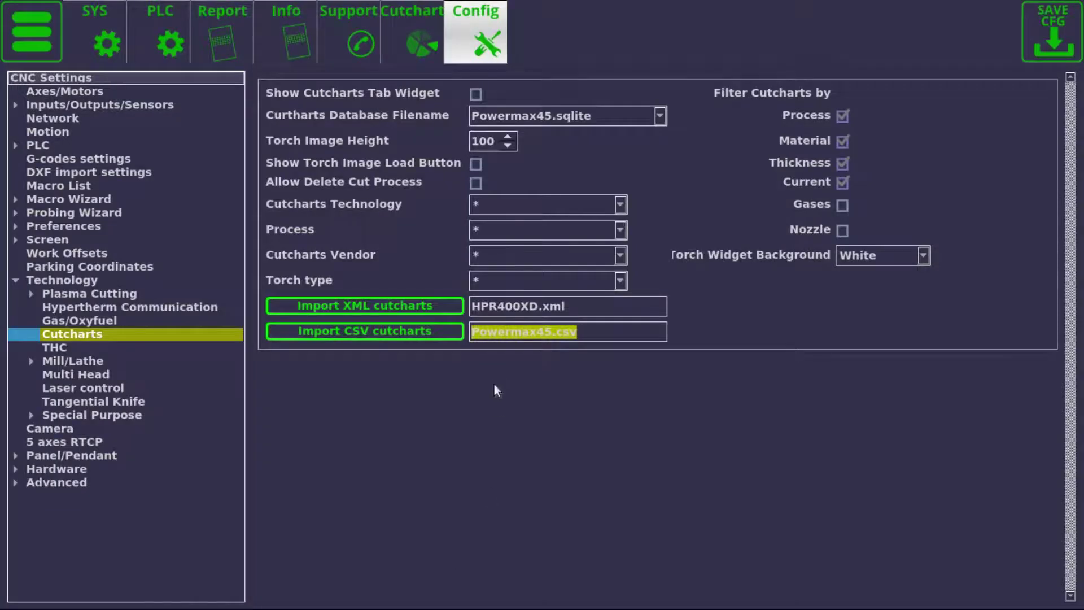
{"action": "left_click", "coordinate": [591, 337]}
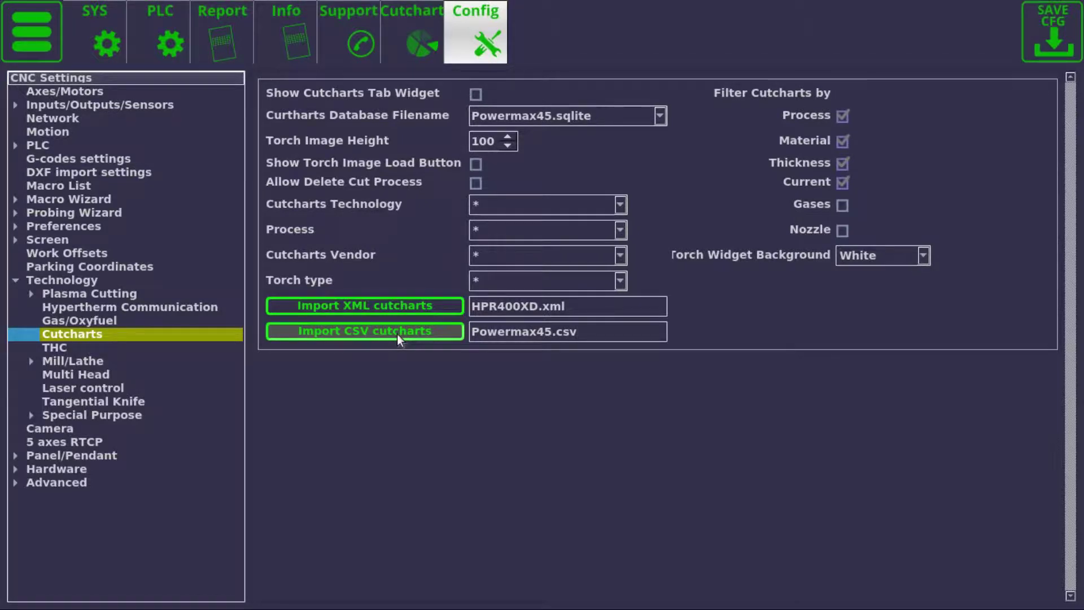
- Import the cutcharts from the Powermax45.csv file
{"action": "left_click_drag", "start_coordinate": [608, 332], "coordinate": [460, 327]}
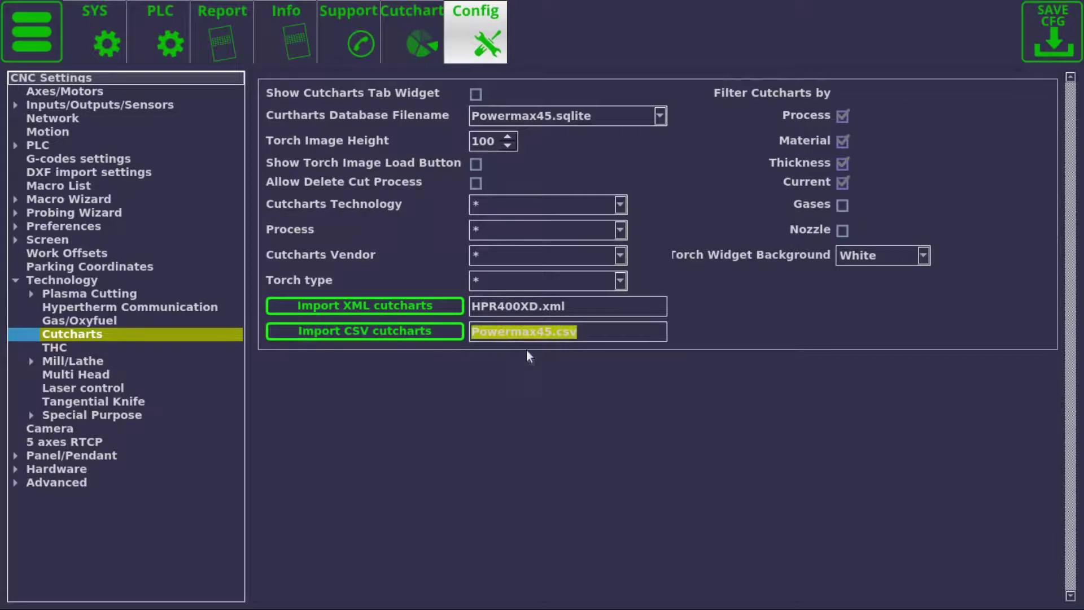
{"action": "left_click", "coordinate": [409, 331]}
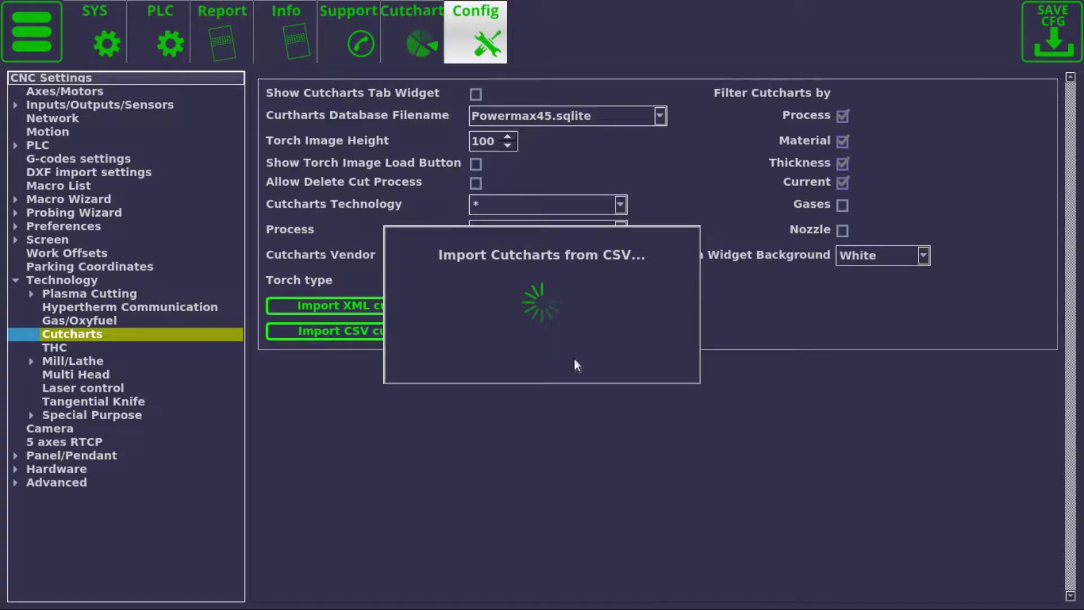
- Open the cutchart browser, filter to Unshielded – Production, Stainless Steel and 1.9 mm thickness, and view the 30 A entry
{"action": "left_click", "coordinate": [32, 34]}
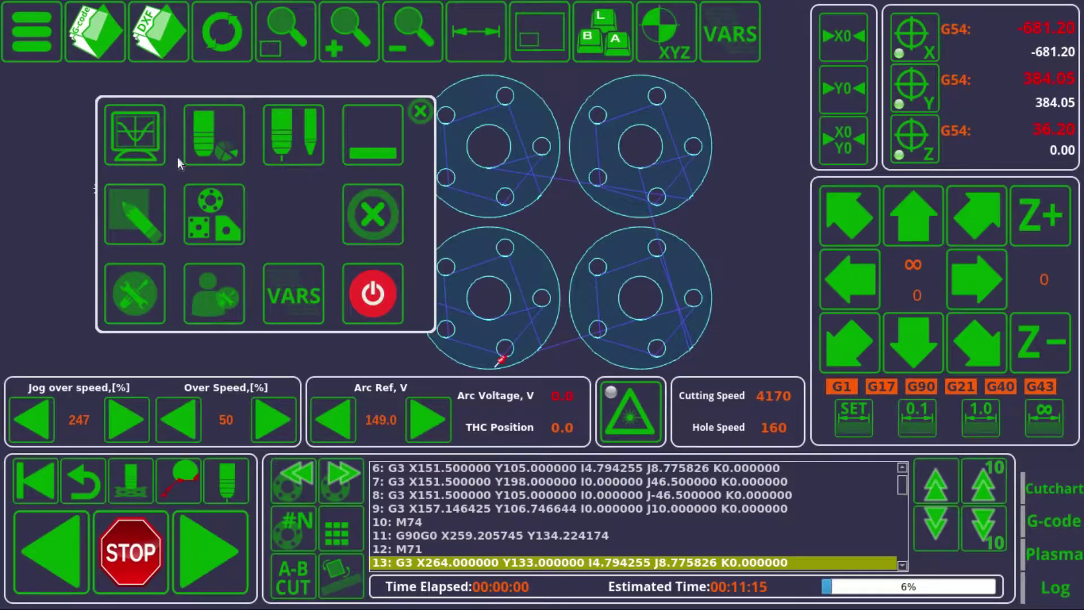
{"action": "left_click", "coordinate": [212, 153]}
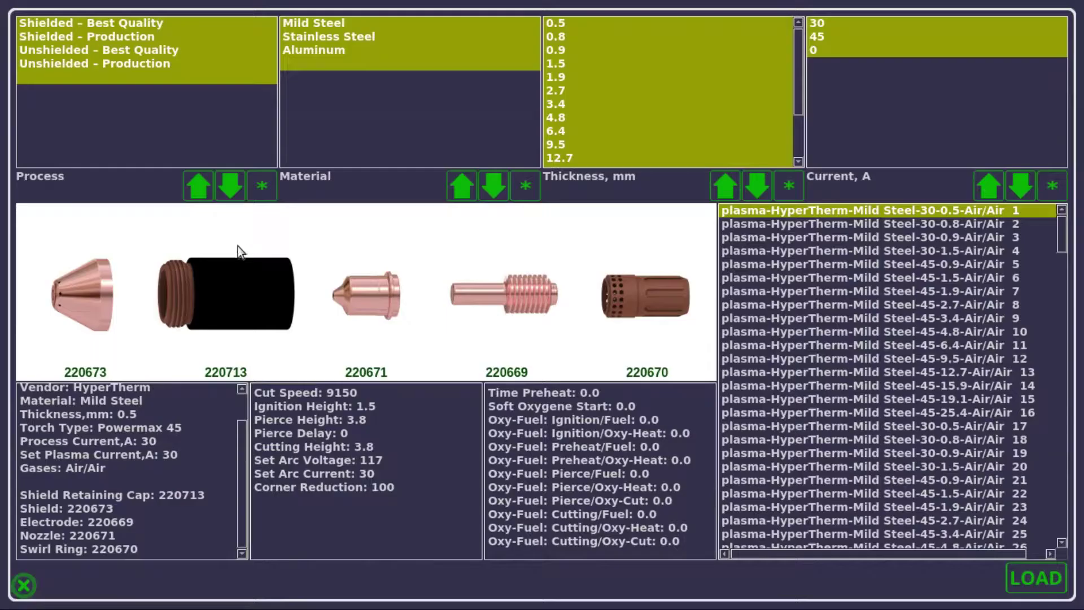
{"action": "left_click", "coordinate": [132, 64]}
{"action": "left_click", "coordinate": [314, 38]}
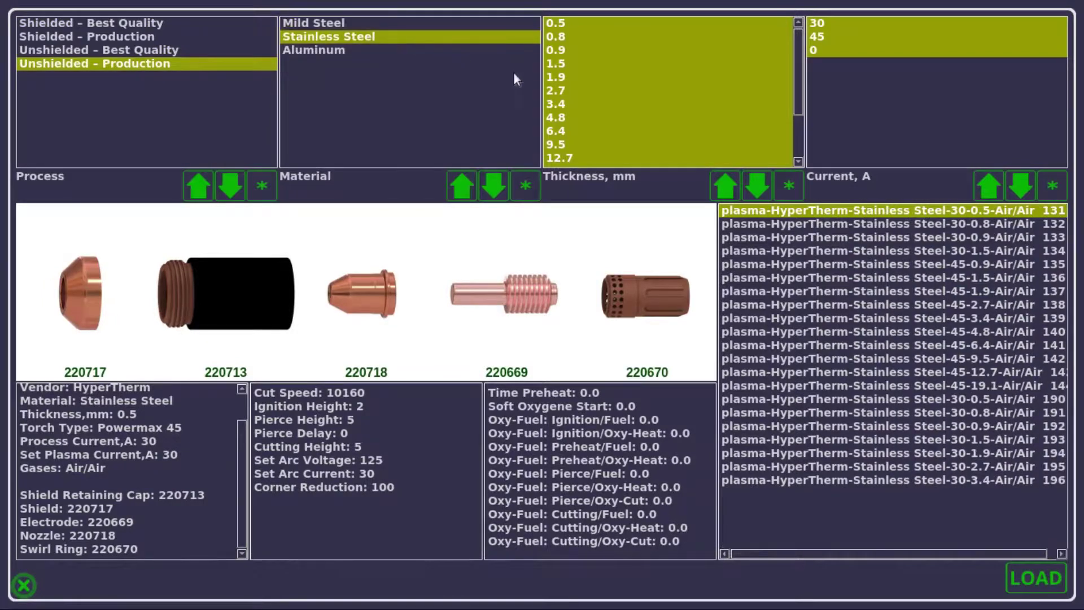
{"action": "left_click", "coordinate": [560, 79]}
{"action": "left_click", "coordinate": [757, 226]}
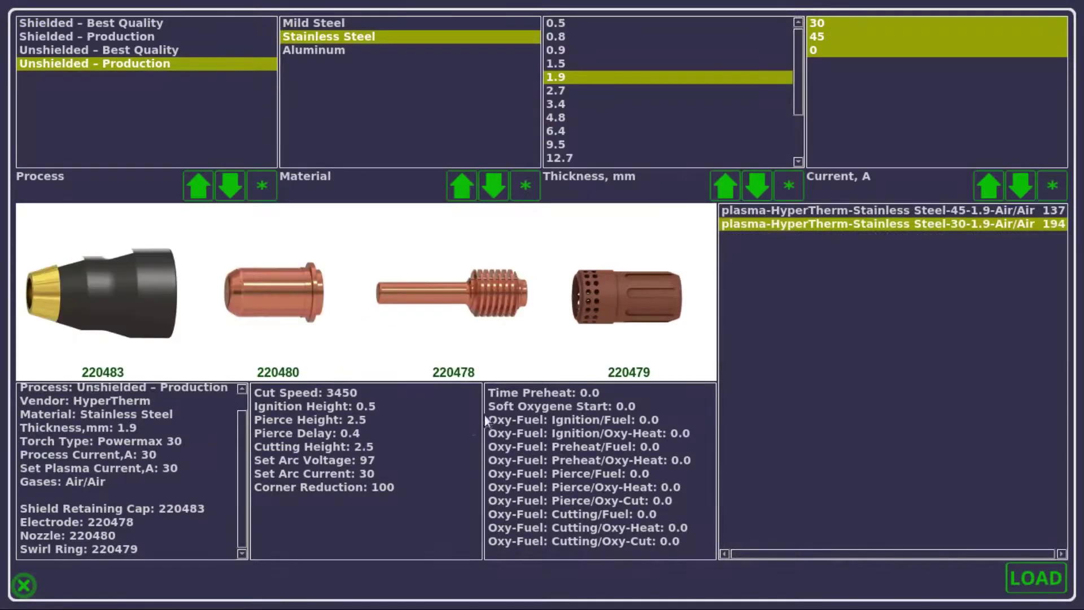